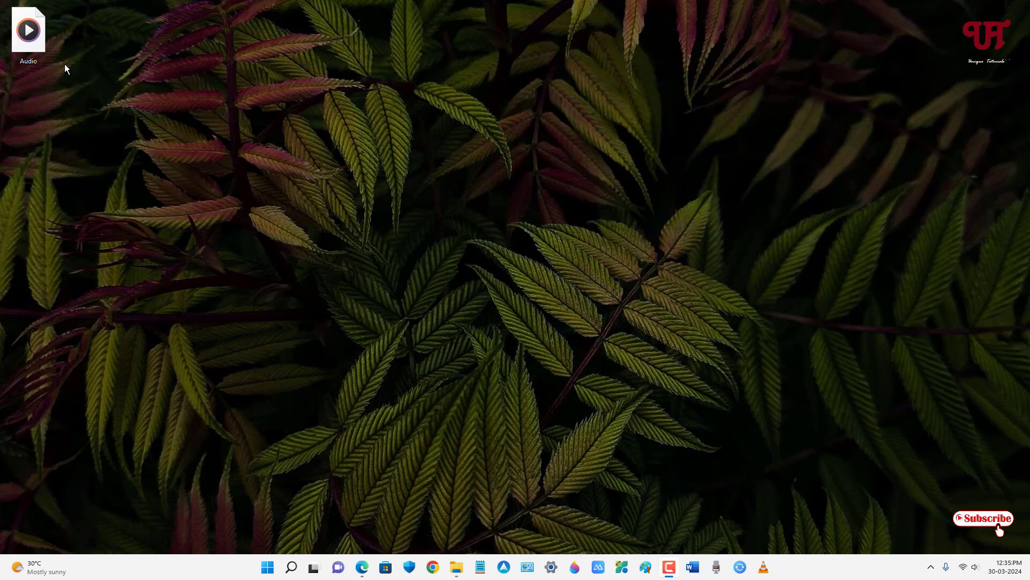
# Step: Inspect Audio.mp3's Details properties, noting the empty Contributing artists field, then close them
pyautogui.rightClick(32, 42)
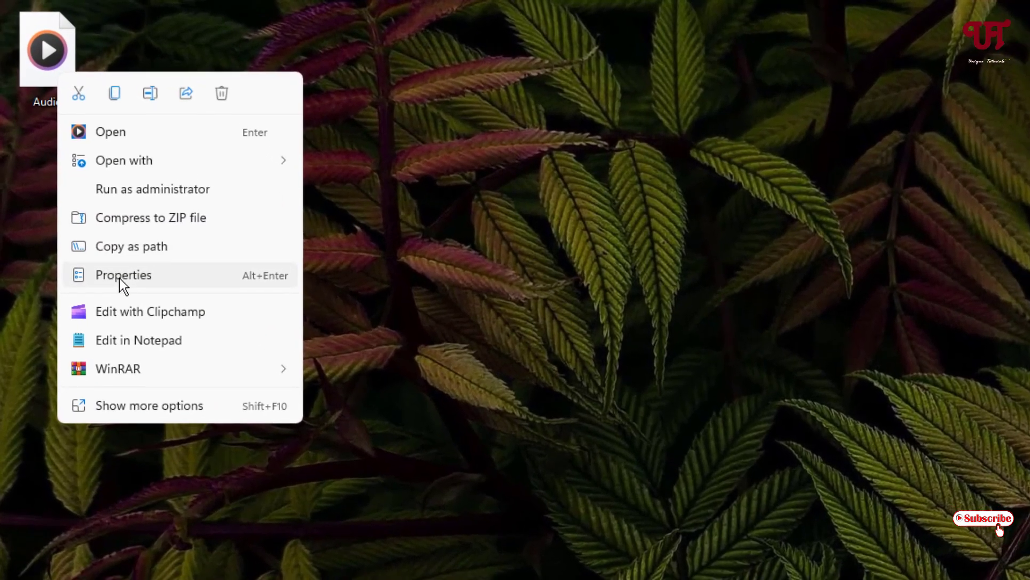
pyautogui.click(121, 278)
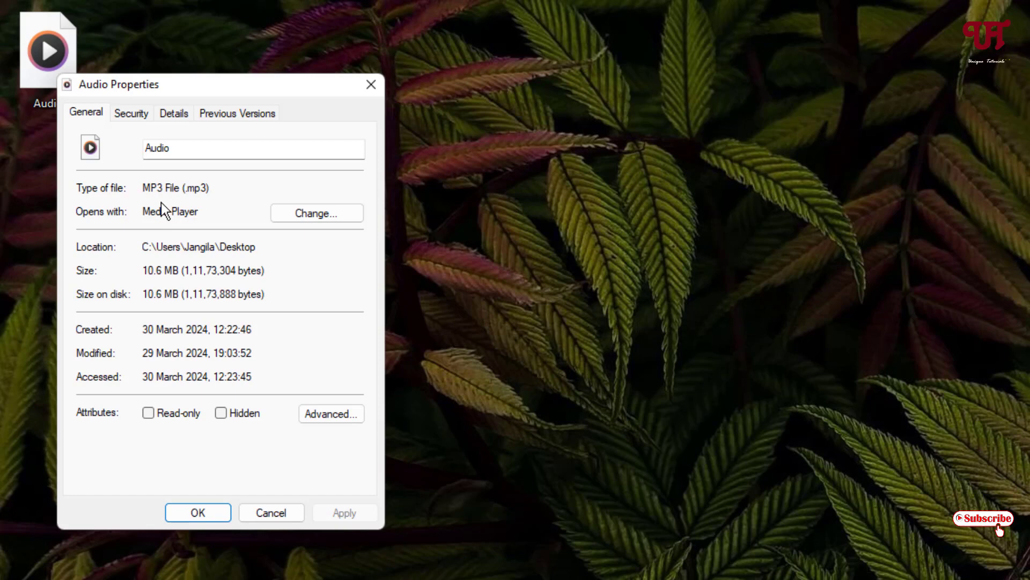
pyautogui.click(173, 116)
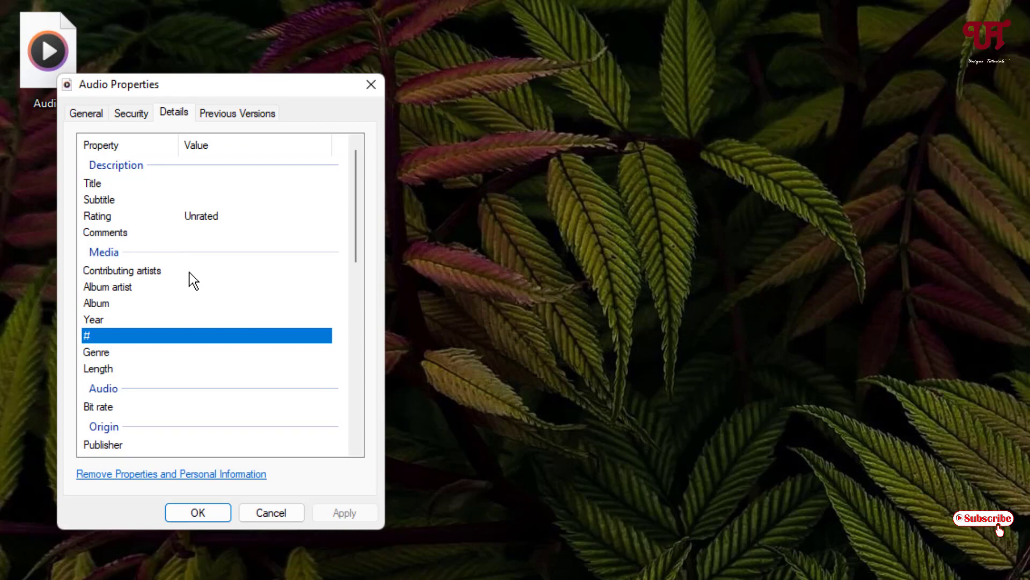
pyautogui.scroll(-3, 190, 272)
pyautogui.scroll(-3, 188, 272)
pyautogui.scroll(-2, 189, 272)
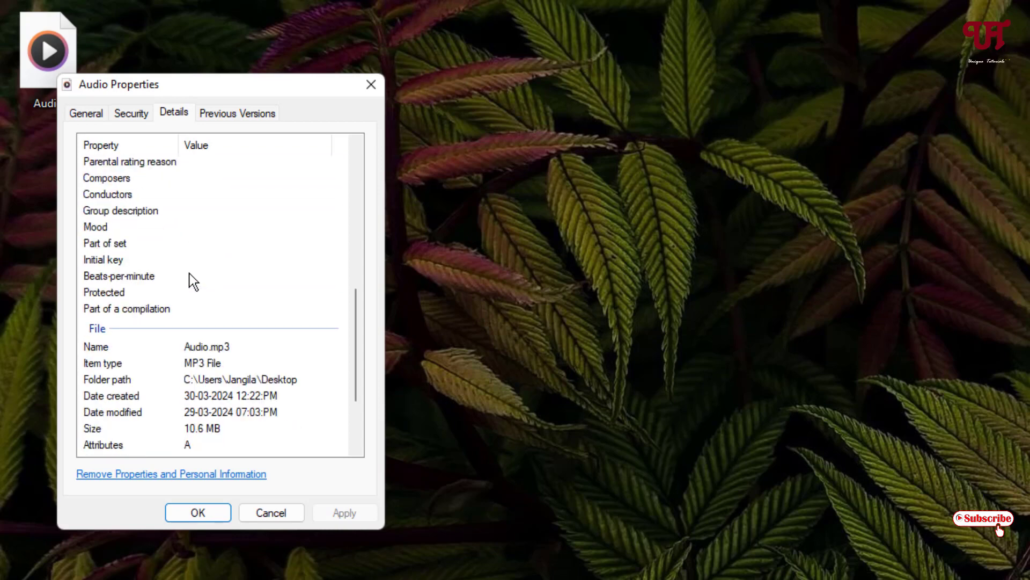
pyautogui.scroll(5, 189, 274)
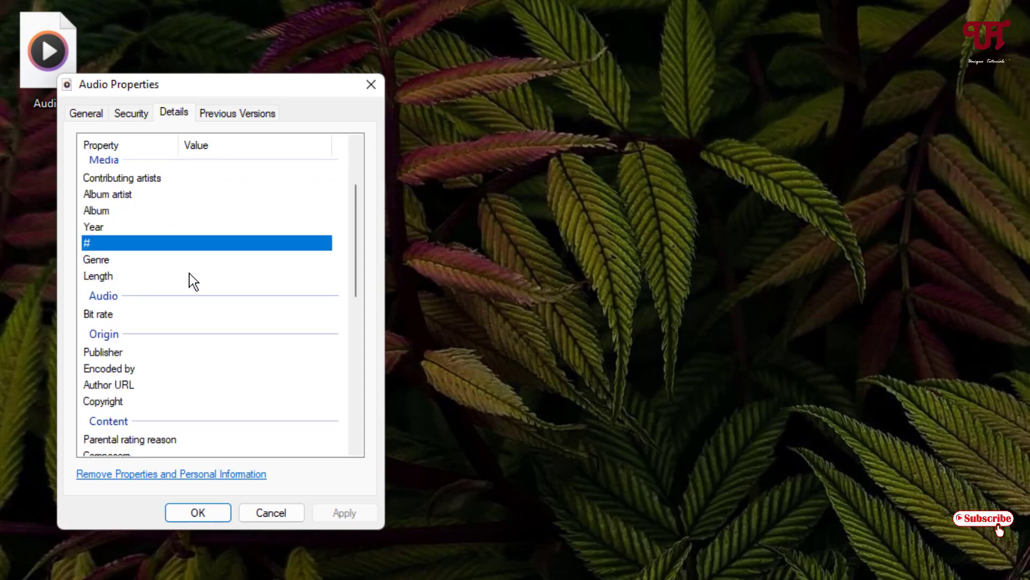
pyautogui.click(207, 178)
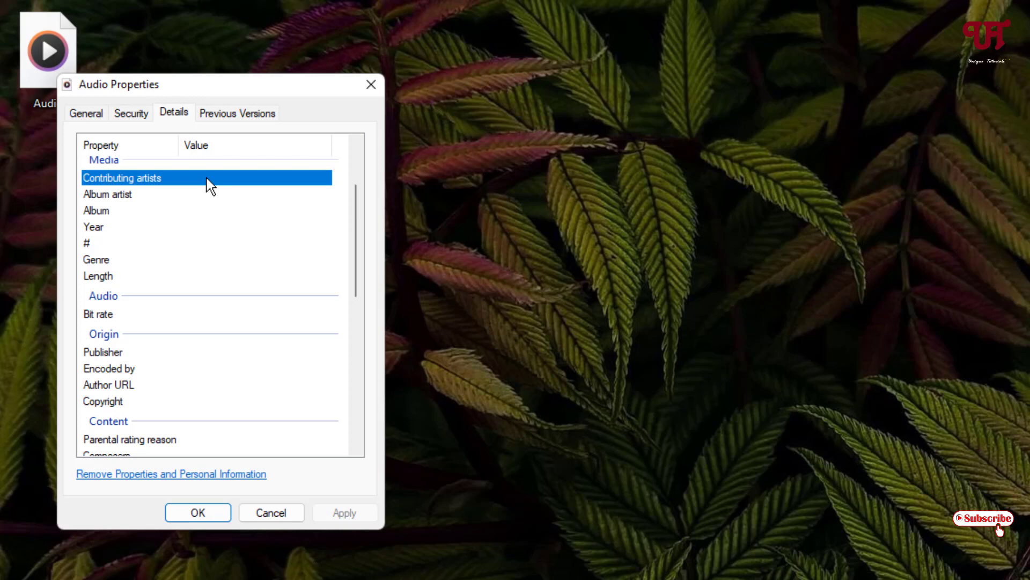
pyautogui.click(371, 83)
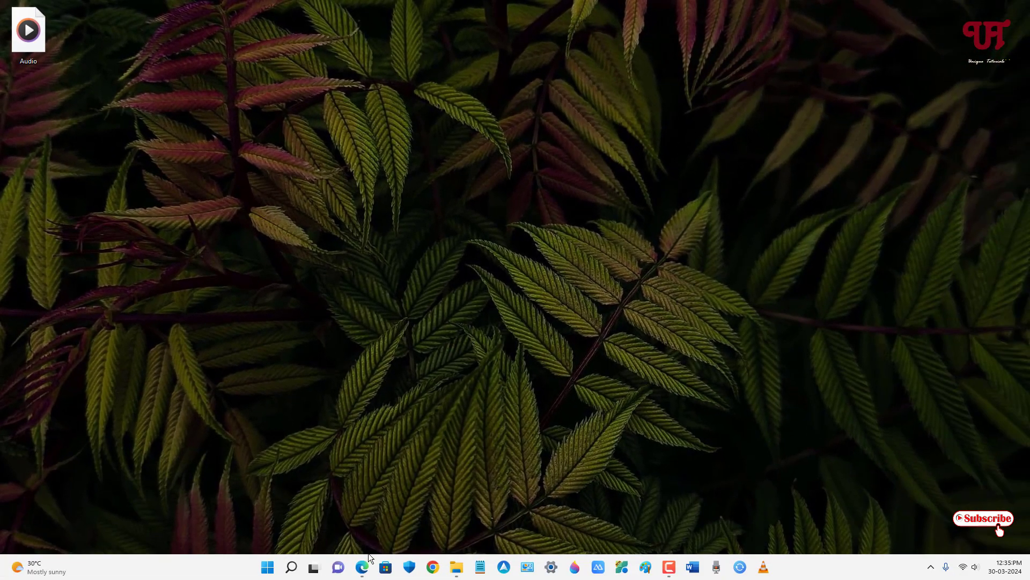
# Step: Download mp3tagv325-x64-setup.exe from the official Mp3tag site and show it in Downloads
pyautogui.click(364, 567)
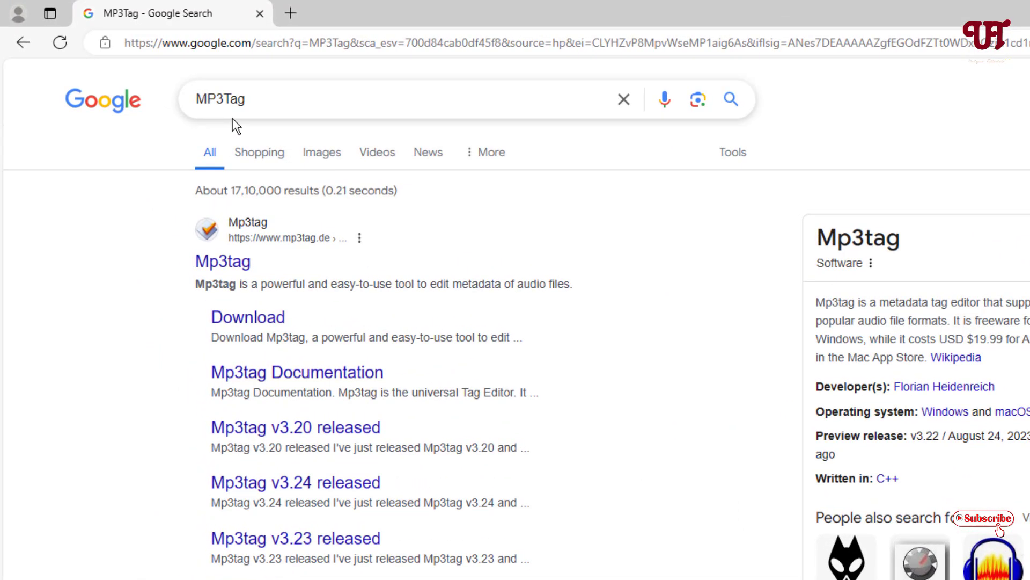
pyautogui.click(223, 261)
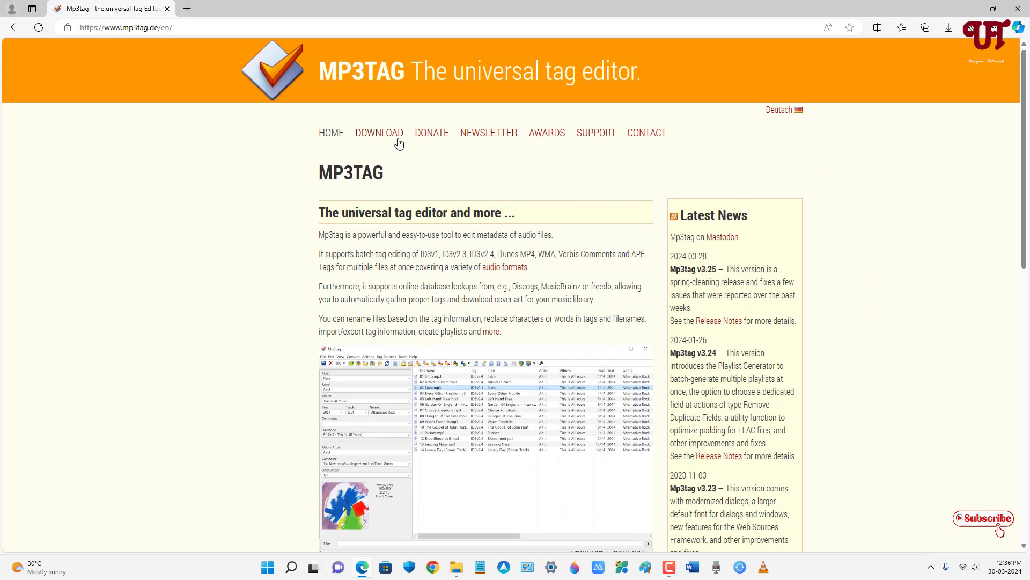
pyautogui.click(379, 132)
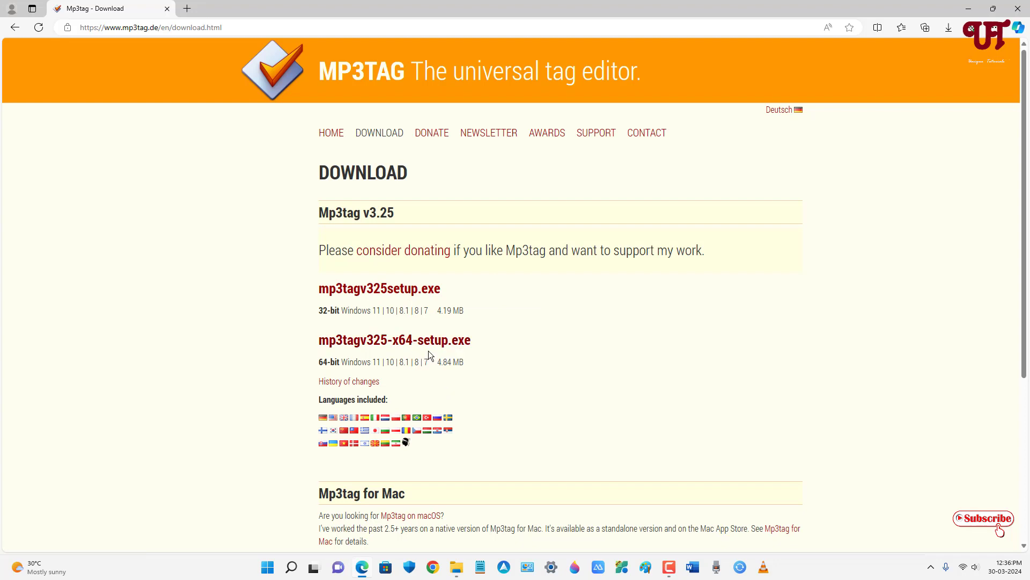
pyautogui.click(376, 340)
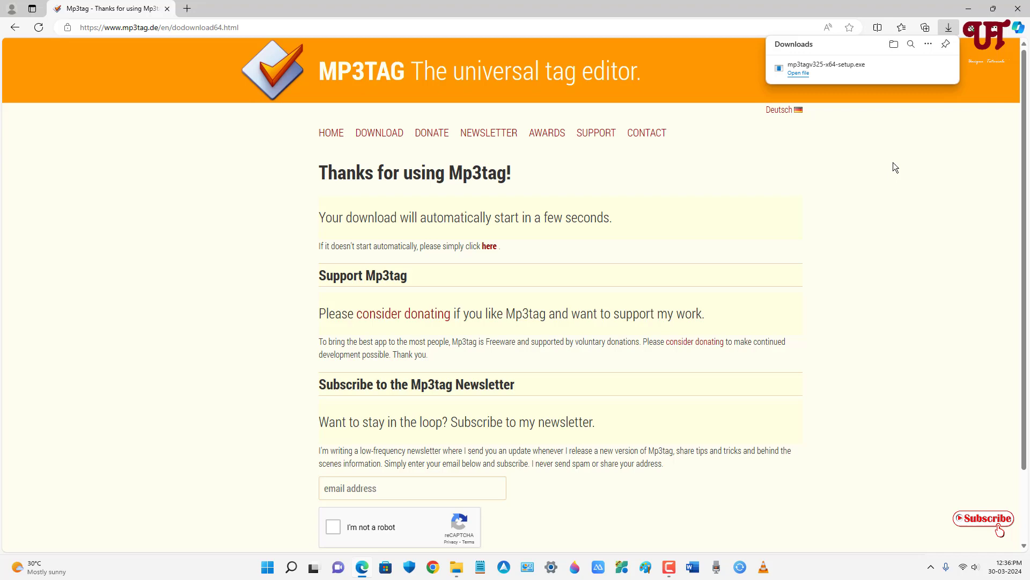
pyautogui.click(923, 71)
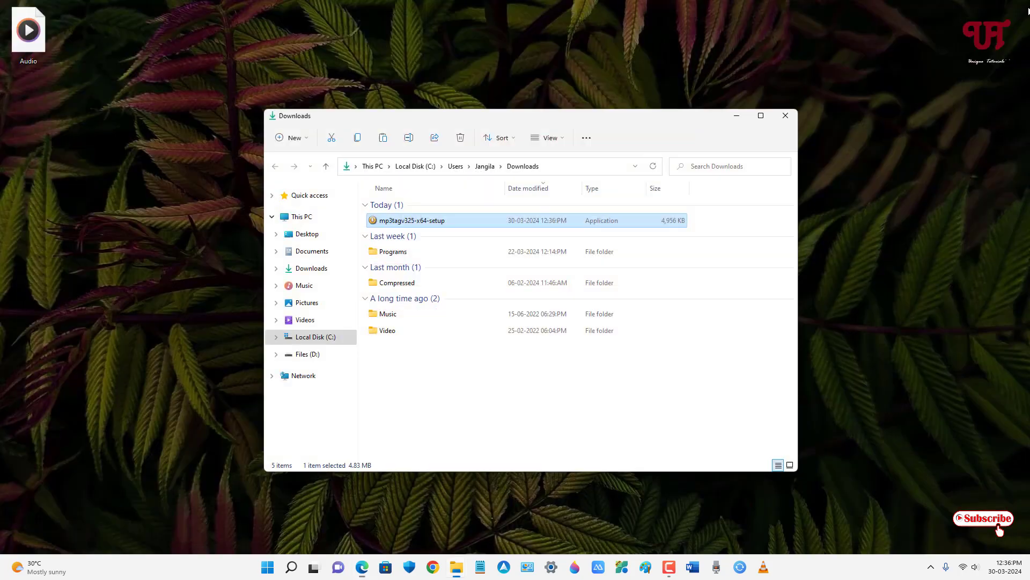
# Step: Run the Mp3tag v3.25 installer, accepting the license and default type, components and folder
pyautogui.doubleClick(438, 222)
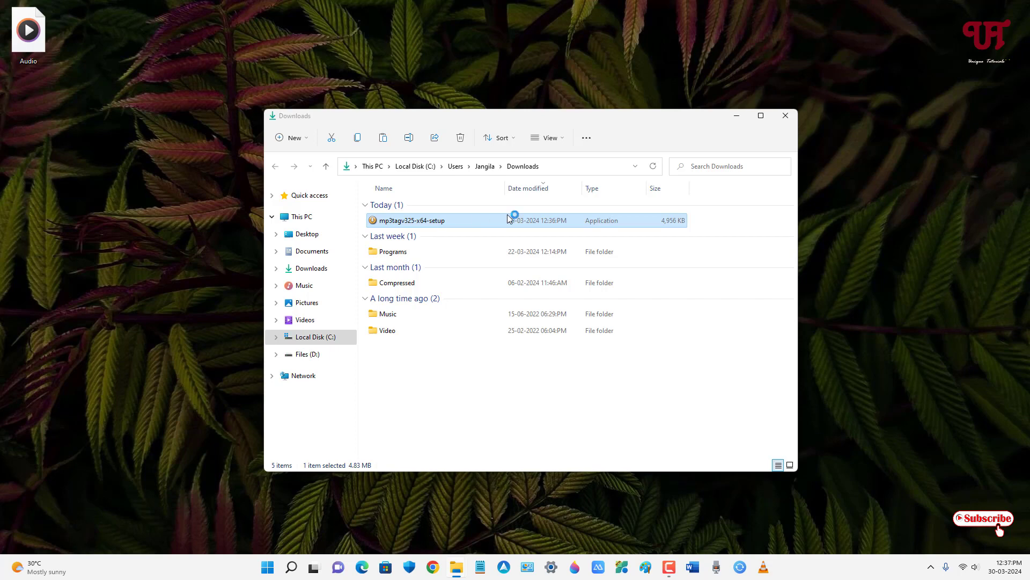
pyautogui.click(785, 115)
pyautogui.click(575, 368)
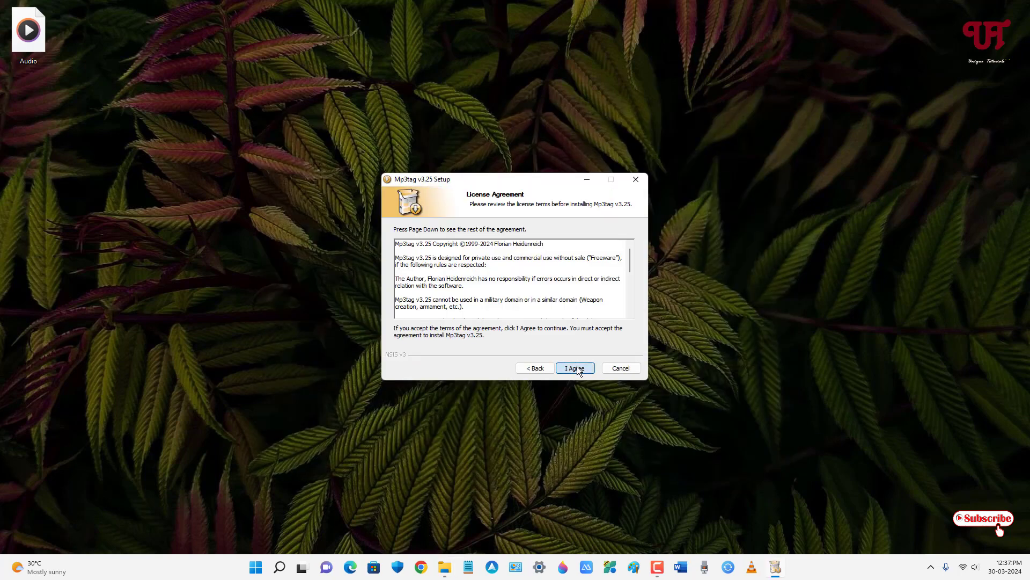
pyautogui.click(575, 368)
pyautogui.click(578, 368)
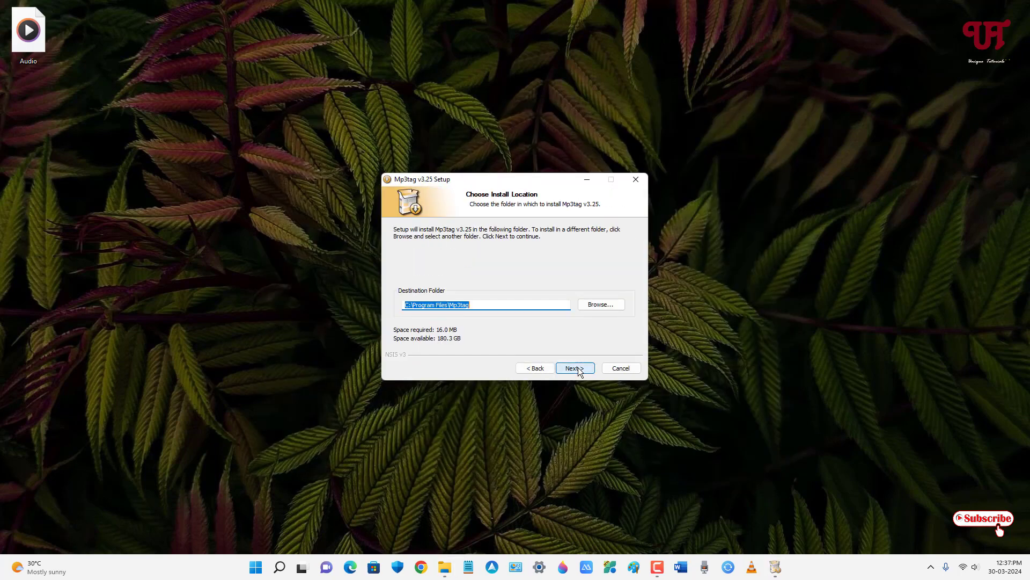
pyautogui.click(579, 368)
pyautogui.click(579, 368)
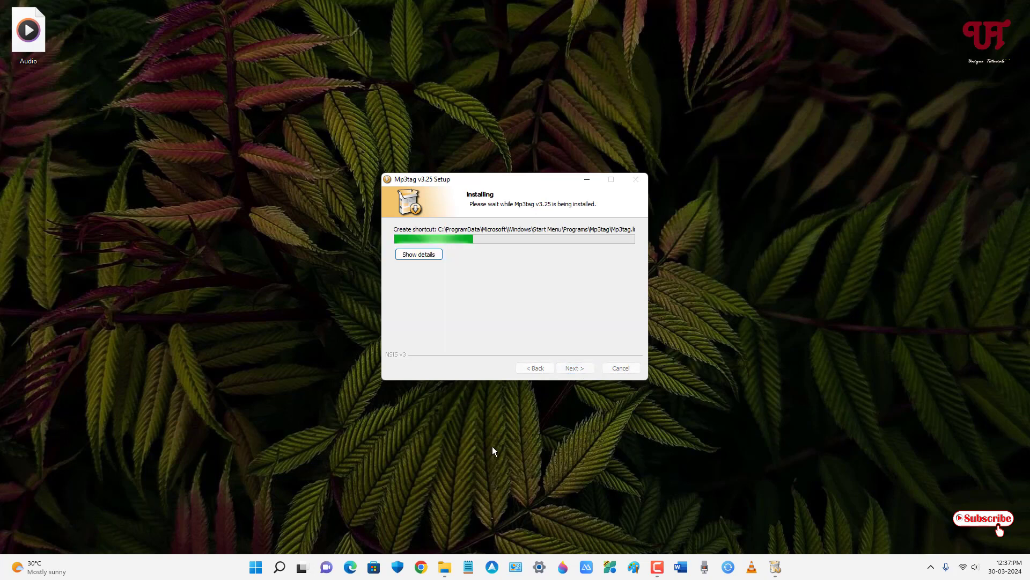
pyautogui.click(585, 369)
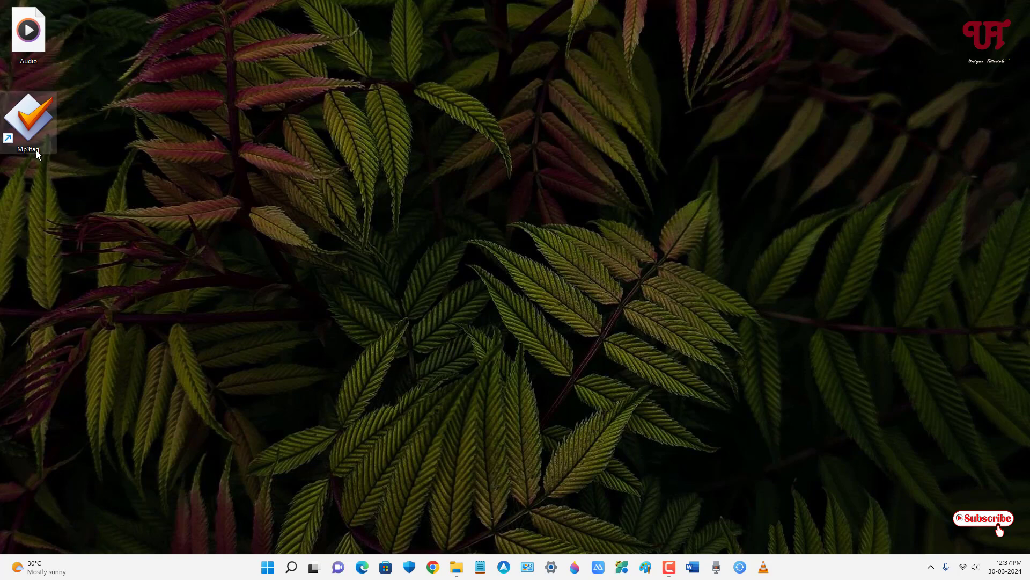
# Step: Launch Mp3tag from its desktop shortcut and drag Audio.mp3 into its file list
pyautogui.moveTo(30, 120); pyautogui.dragTo(30, 32)
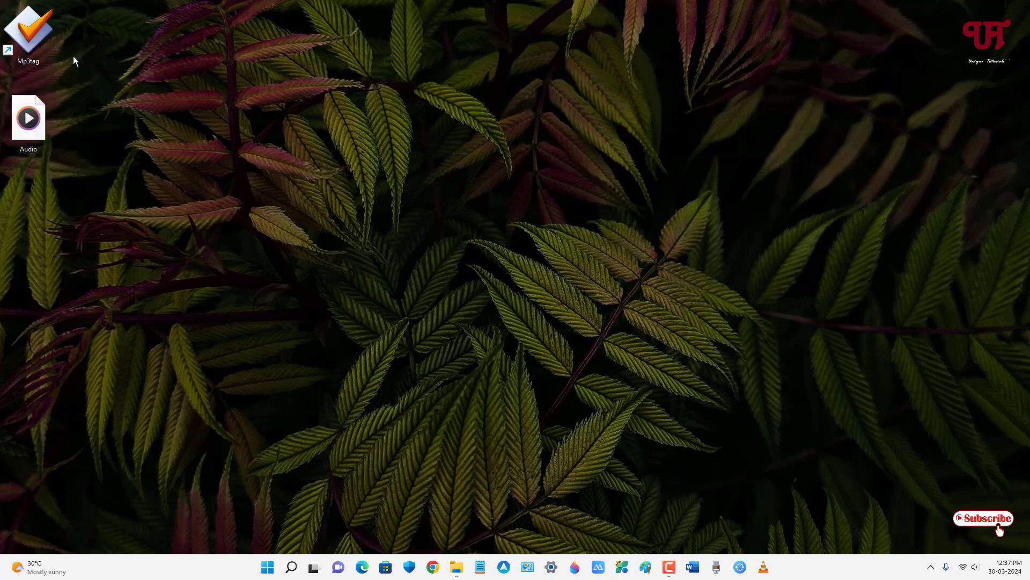
pyautogui.doubleClick(37, 44)
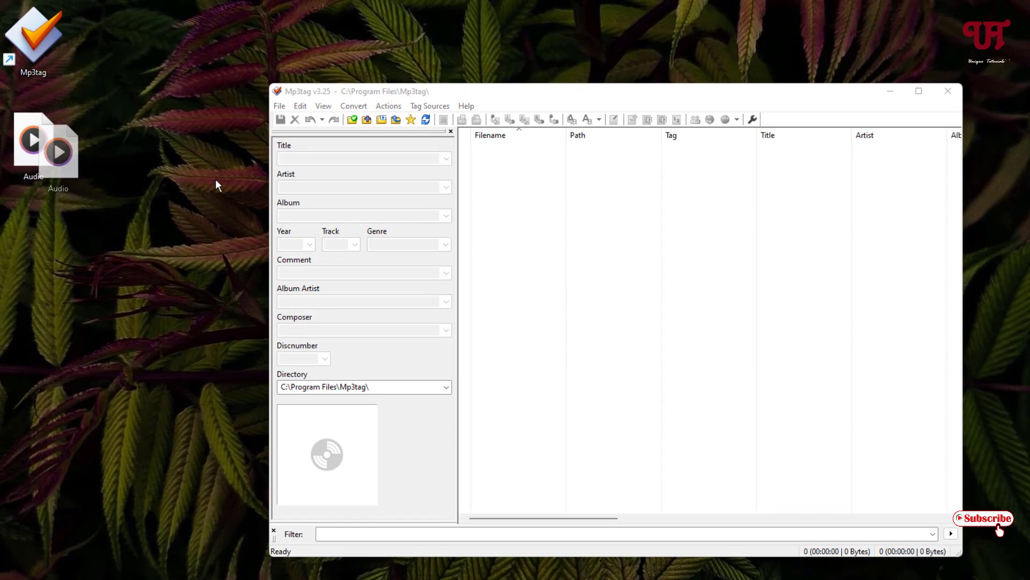
pyautogui.moveTo(39, 154); pyautogui.dragTo(612, 254)
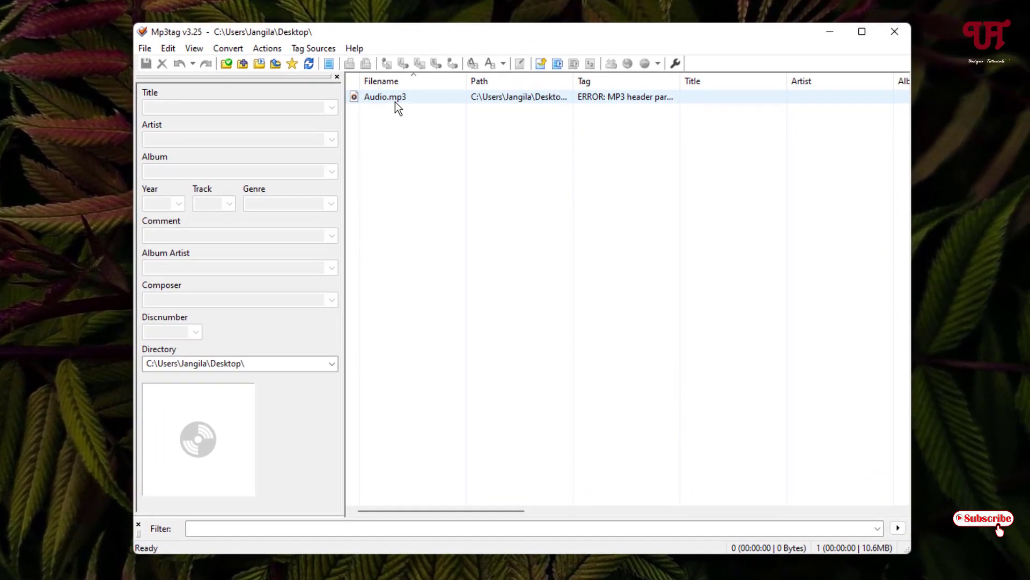
# Step: Select Audio.mp3 and fill in its title, artist JB and album Love Birds
pyautogui.click(395, 102)
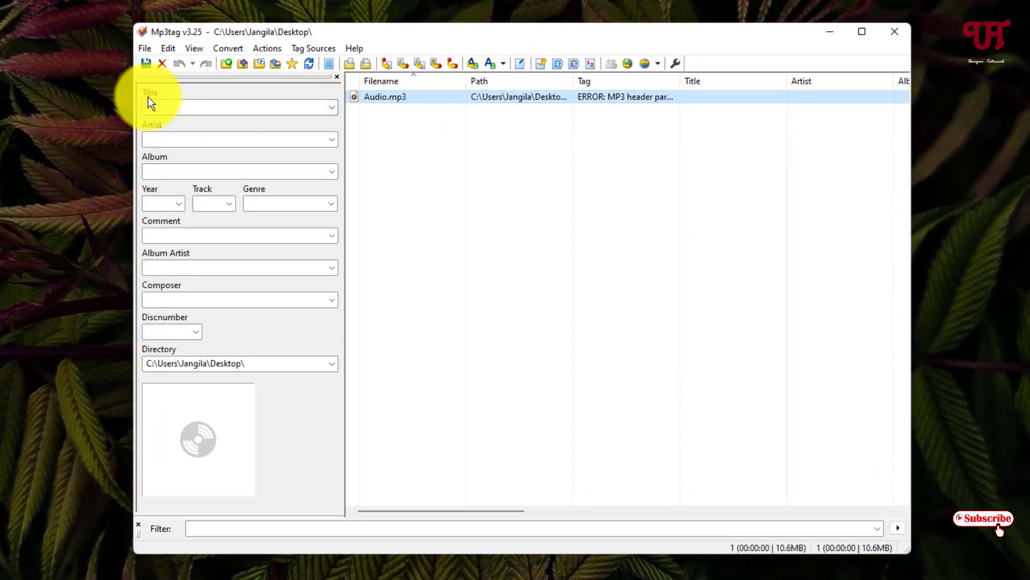
pyautogui.click(259, 109)
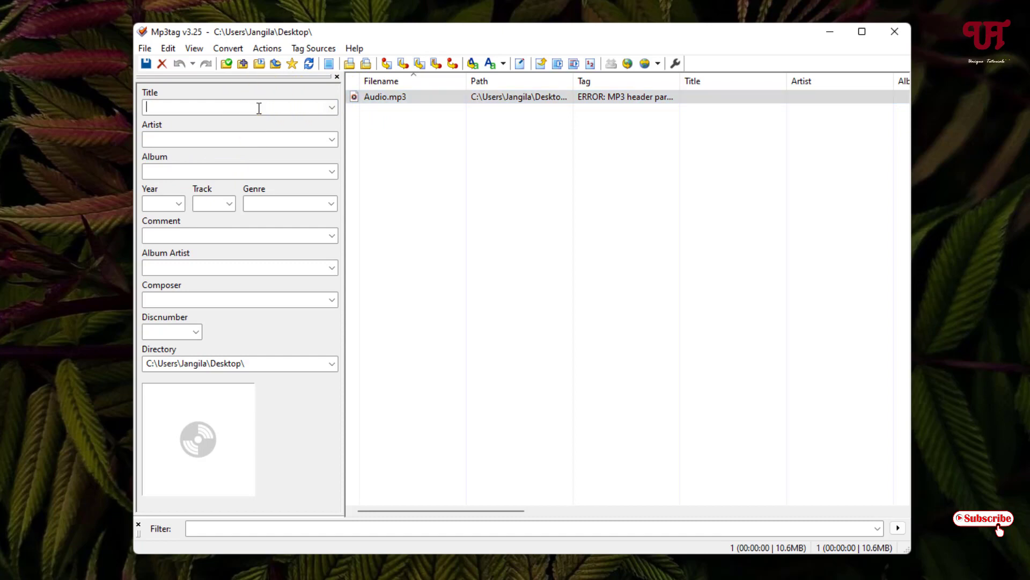
pyautogui.write('Falling in Love with you.')
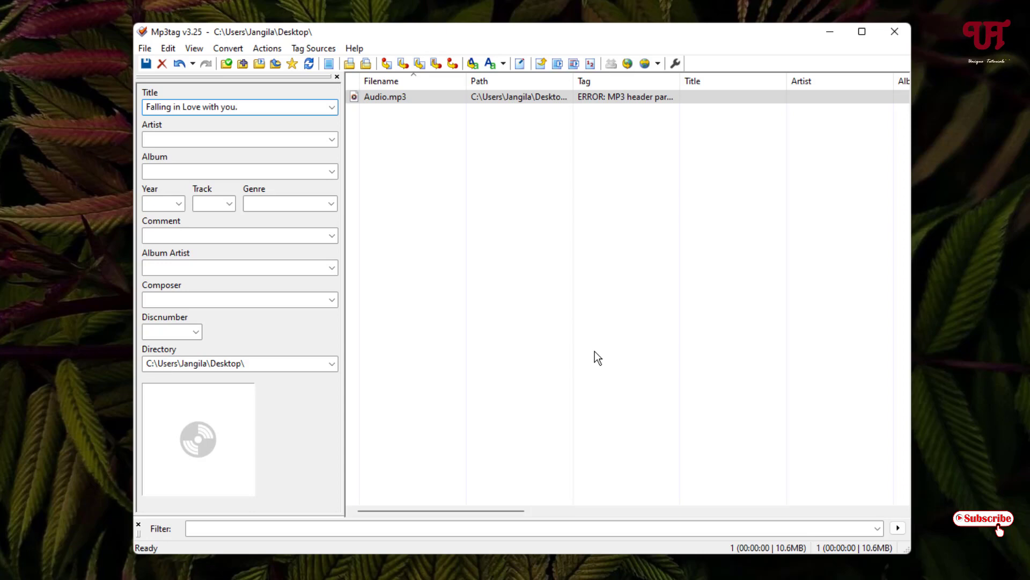
pyautogui.click(188, 137)
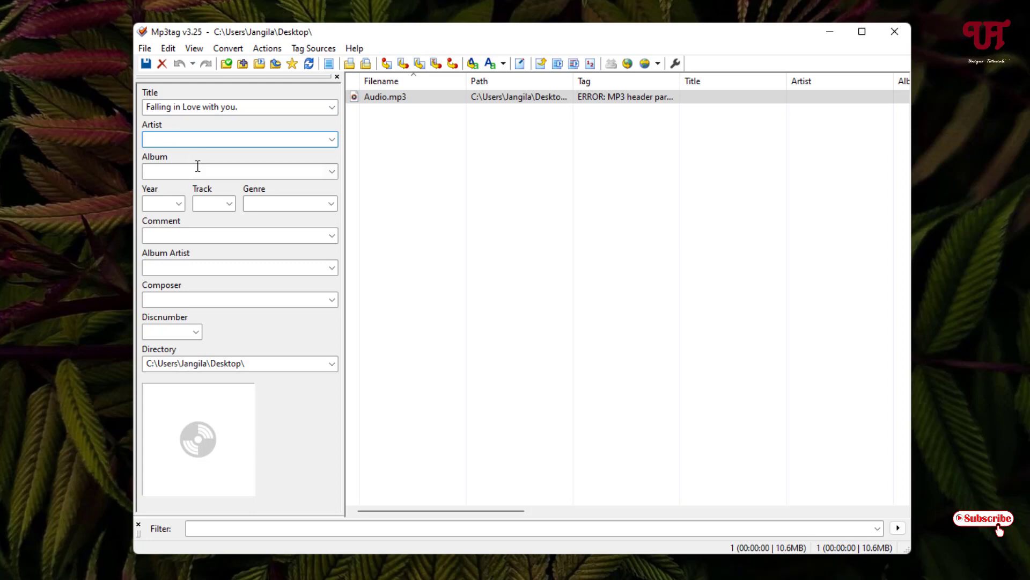
pyautogui.write('JB')
pyautogui.click(178, 171)
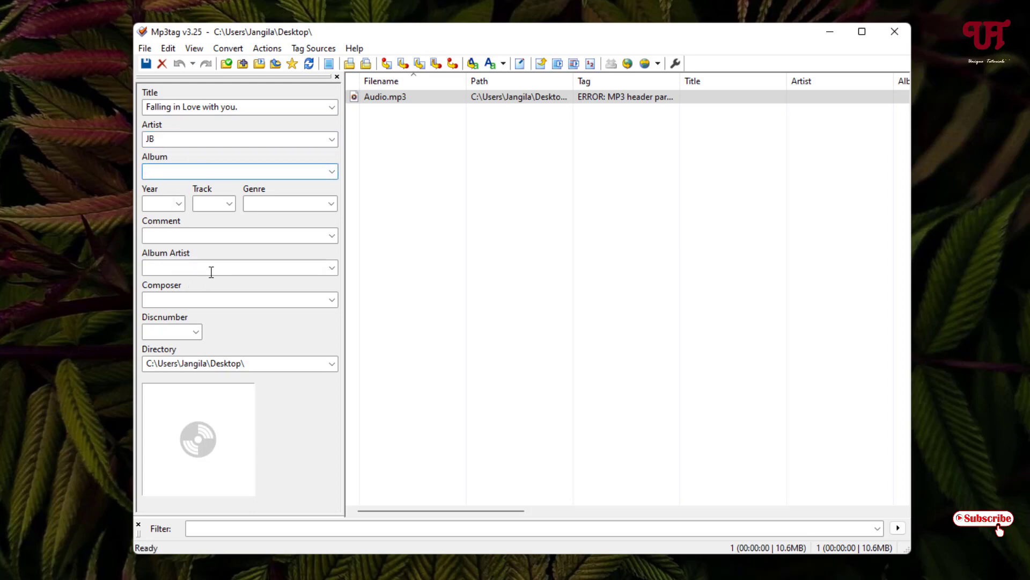
pyautogui.write('Love Birds')
# Step: Enter year 2024, track 1, genre pop, album artist JB, composer JB and disc number 1
pyautogui.click(158, 205)
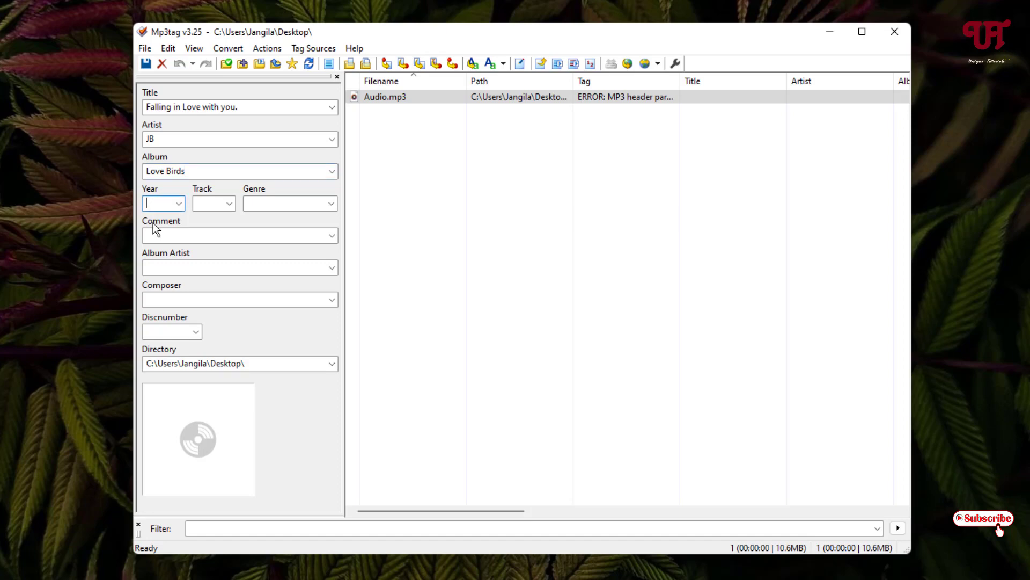
pyautogui.write('2024')
pyautogui.click(208, 204)
pyautogui.write('1')
pyautogui.click(274, 203)
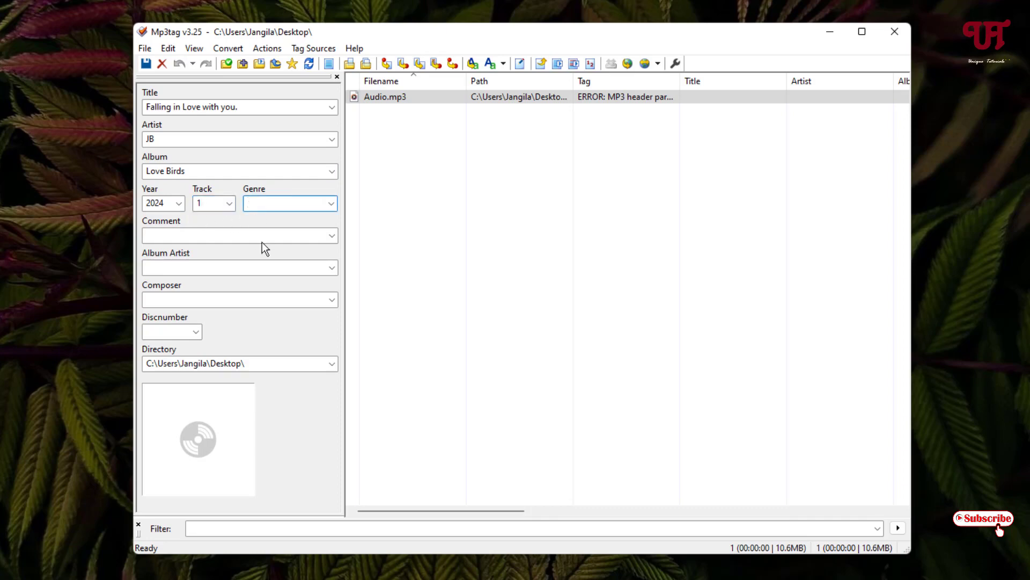
pyautogui.write('pop')
pyautogui.click(181, 270)
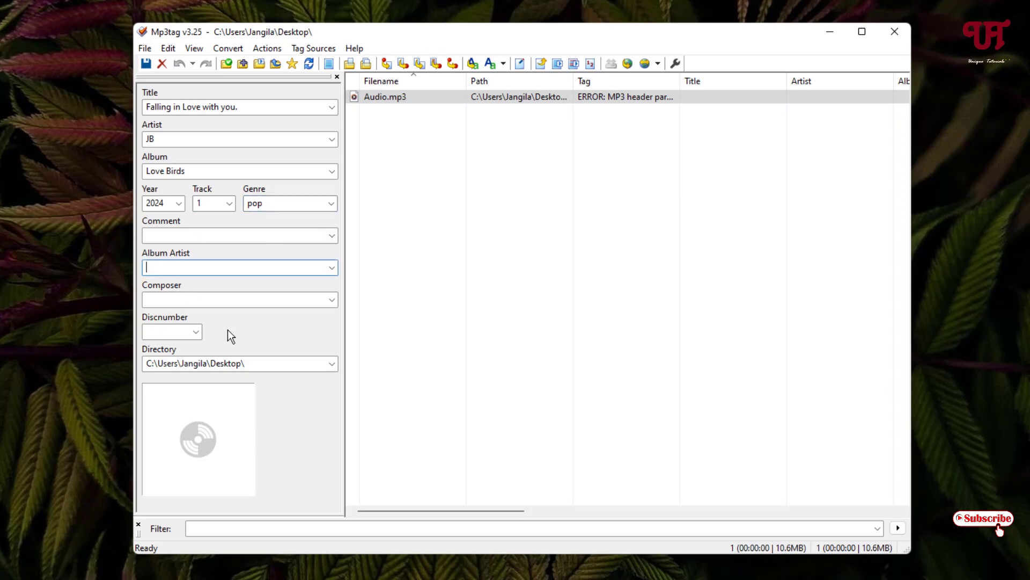
pyautogui.write('JB')
pyautogui.click(208, 299)
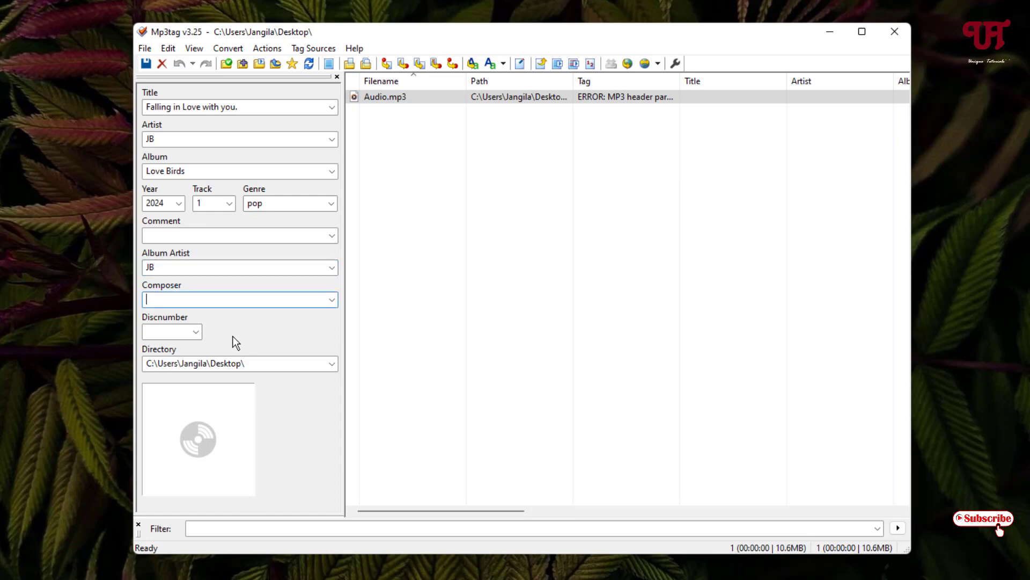
pyautogui.write('JB')
pyautogui.click(170, 333)
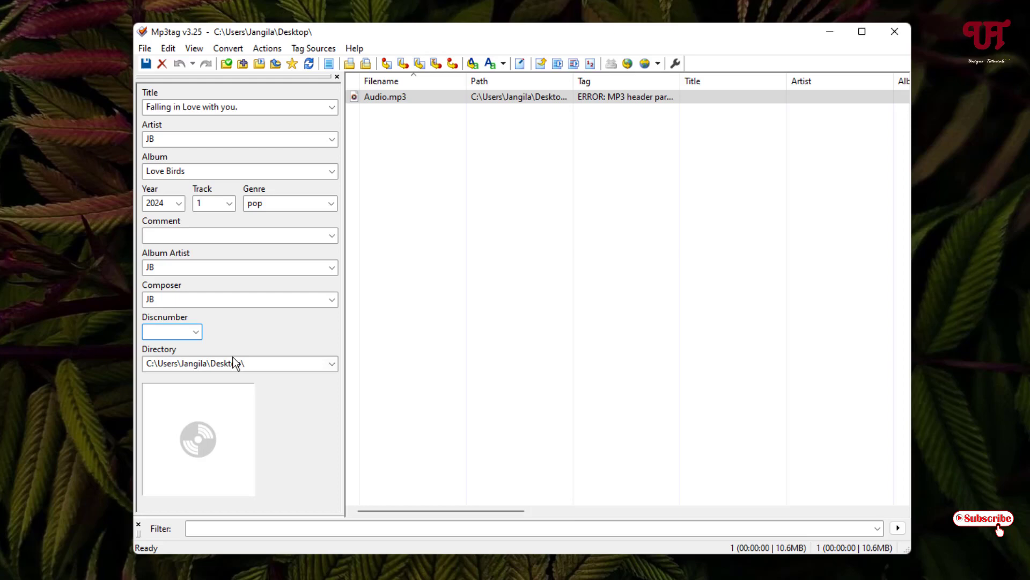
pyautogui.write('1')
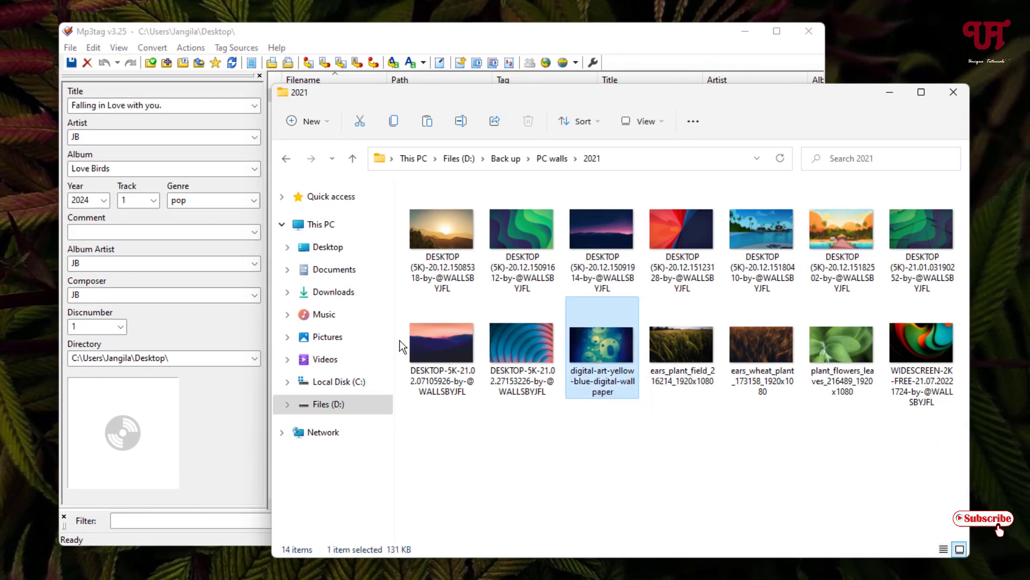
# Step: Drag the yellow-blue digital wallpaper image onto the cover box as Audio.mp3's front cover
pyautogui.moveTo(598, 353); pyautogui.dragTo(123, 434)
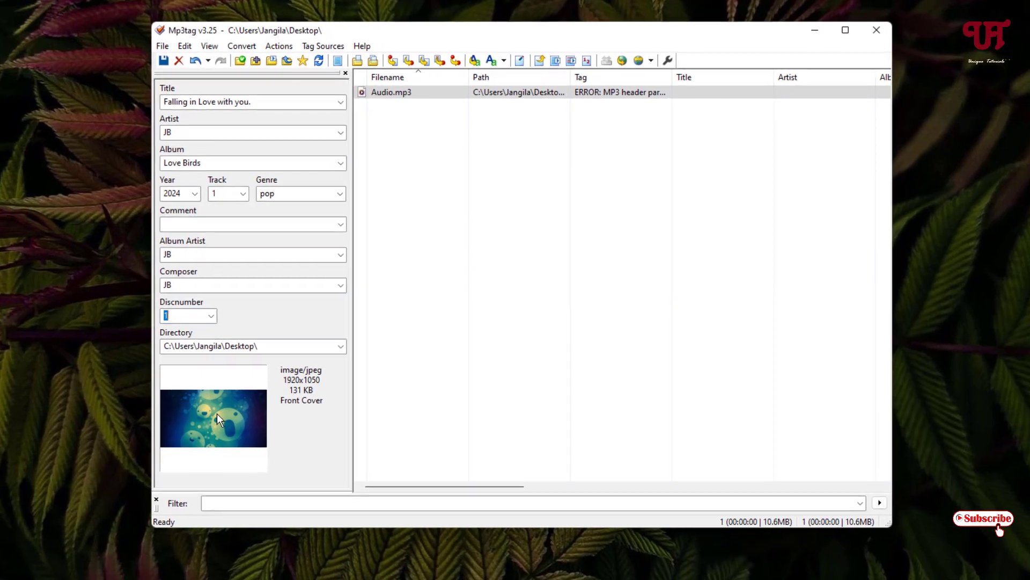
# Step: Untick keep aspect ratio, then adjust the cover with Original format and max size 500 to 500x273, 75 KB
pyautogui.rightClick(225, 402)
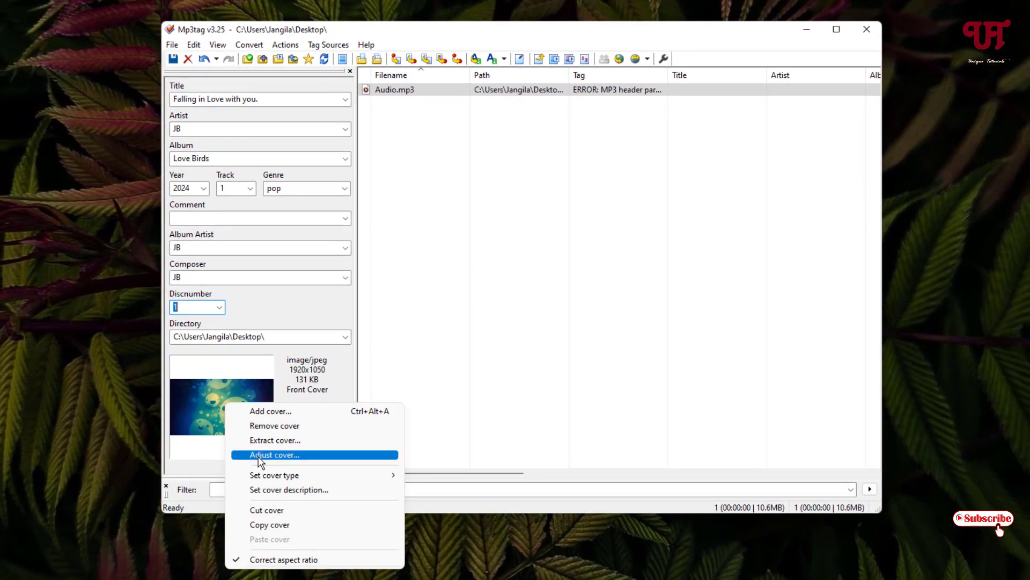
pyautogui.click(284, 560)
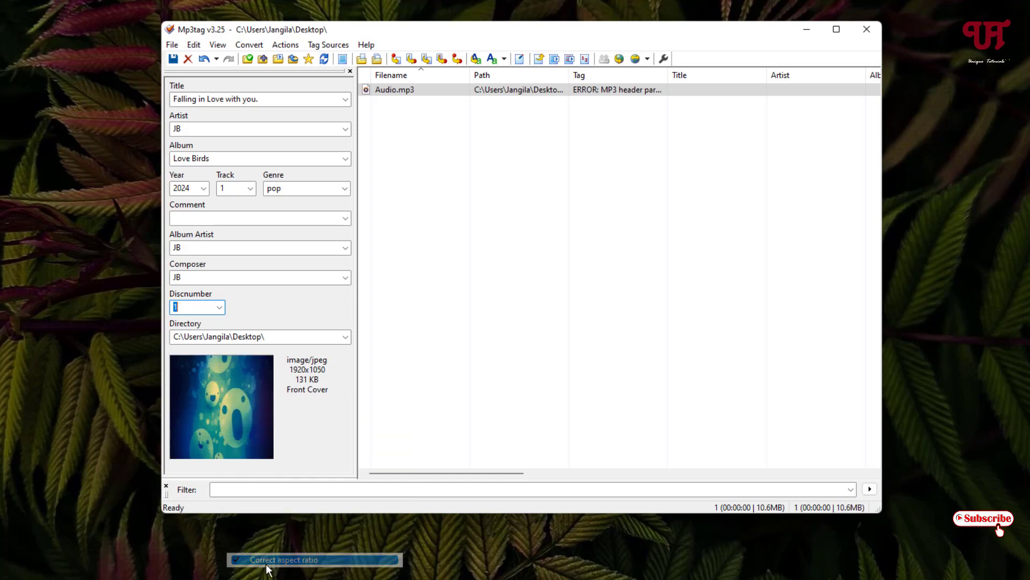
pyautogui.rightClick(249, 417)
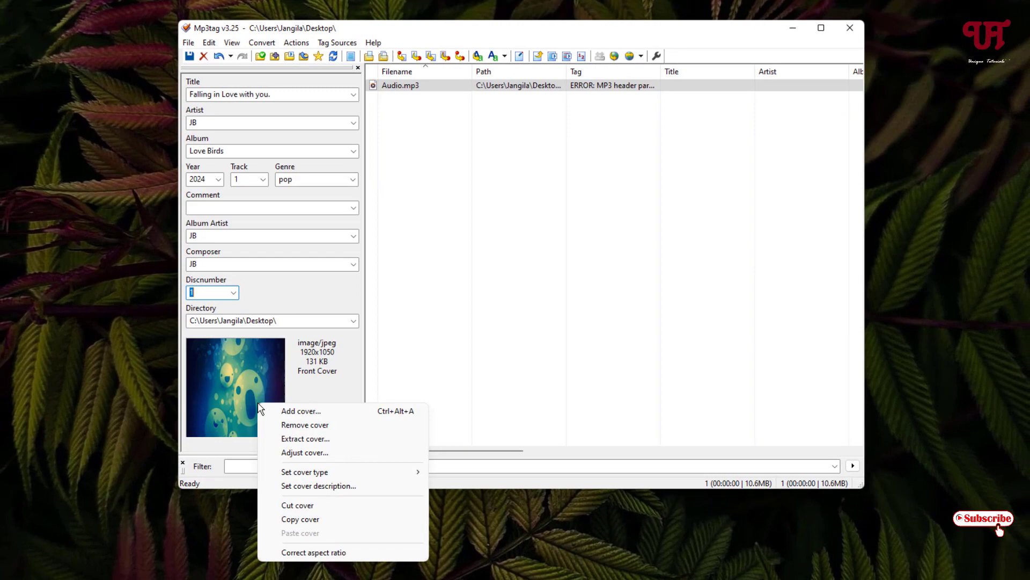
pyautogui.click(304, 452)
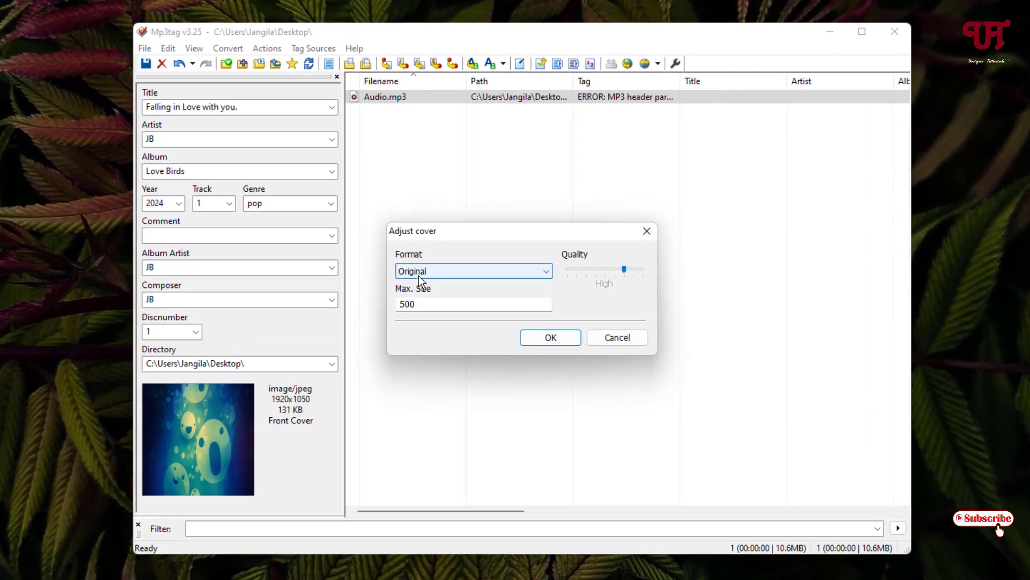
pyautogui.click(418, 276)
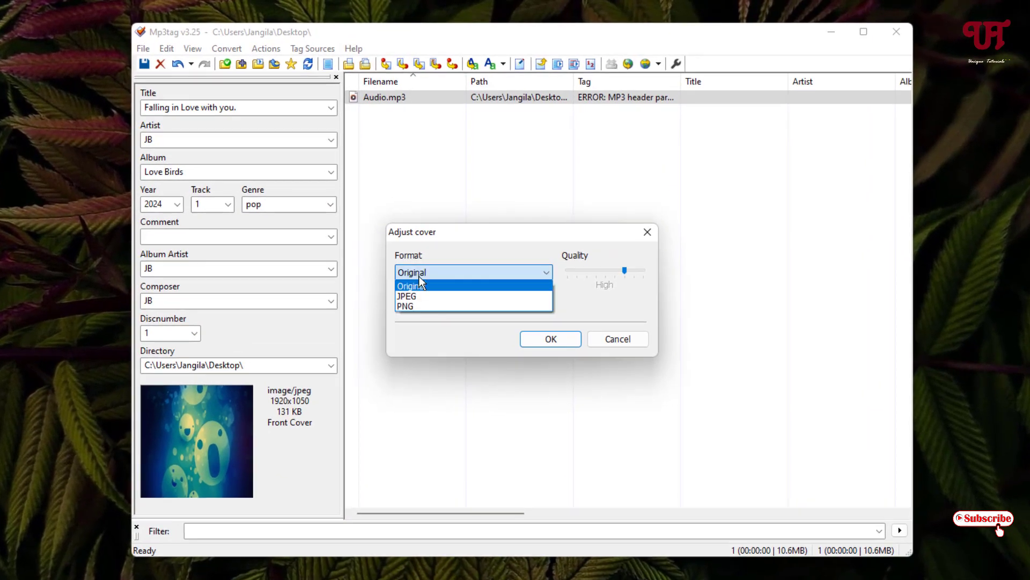
pyautogui.click(429, 325)
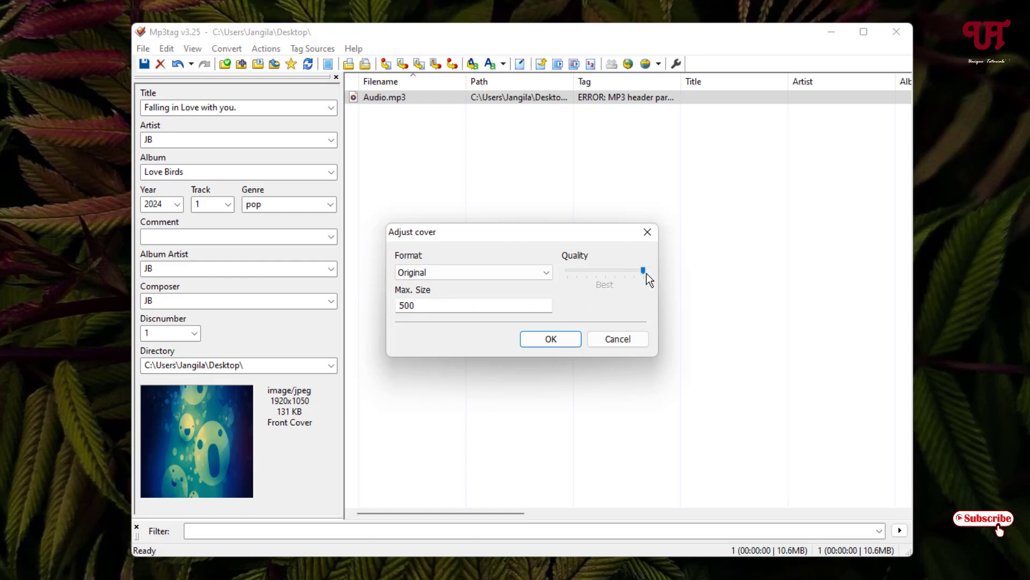
pyautogui.click(551, 338)
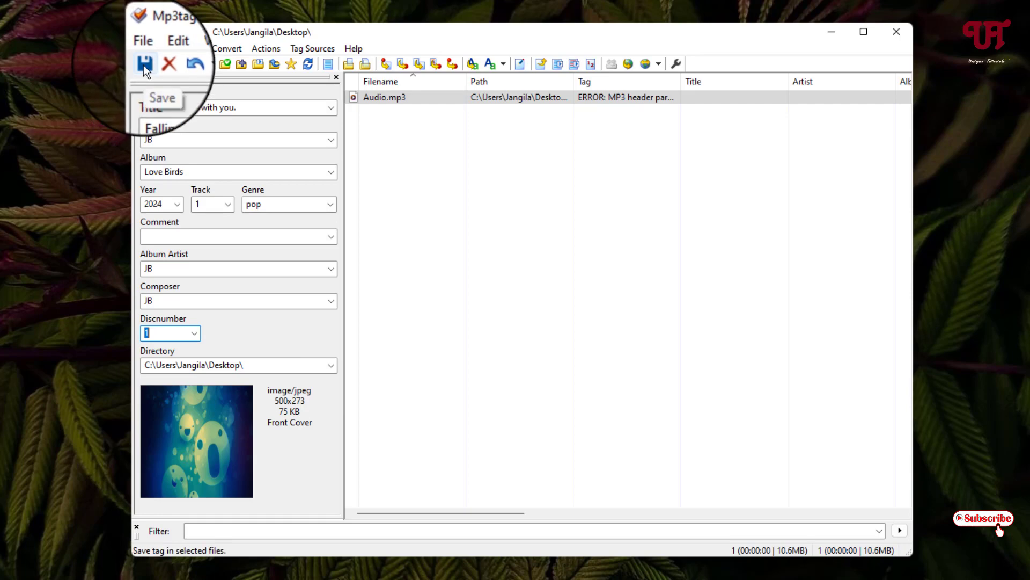
# Step: Save the tags into Audio.mp3 as ID3v2.3 and put Mp3tag away to show the desktop
pyautogui.click(143, 65)
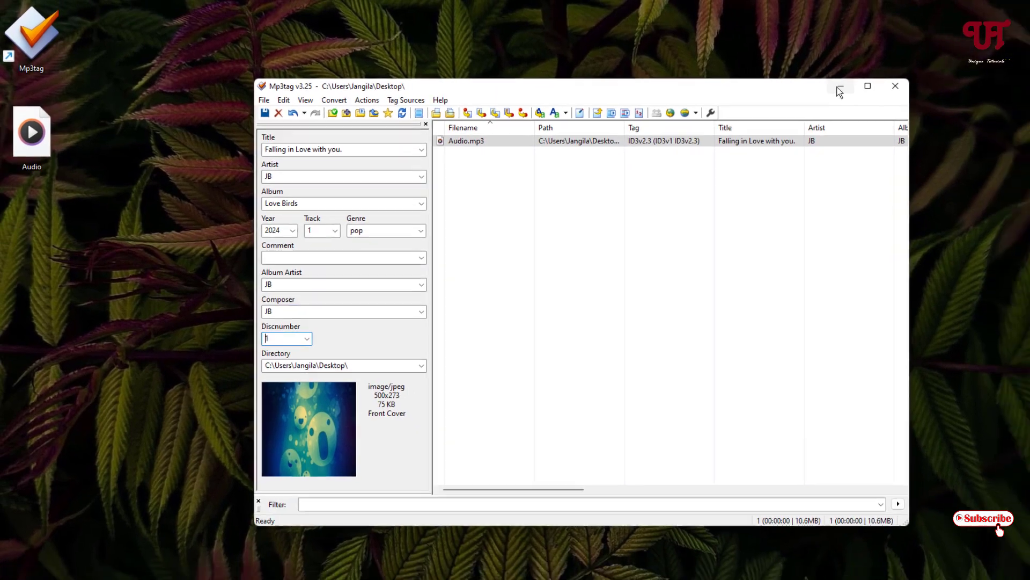
pyautogui.click(840, 89)
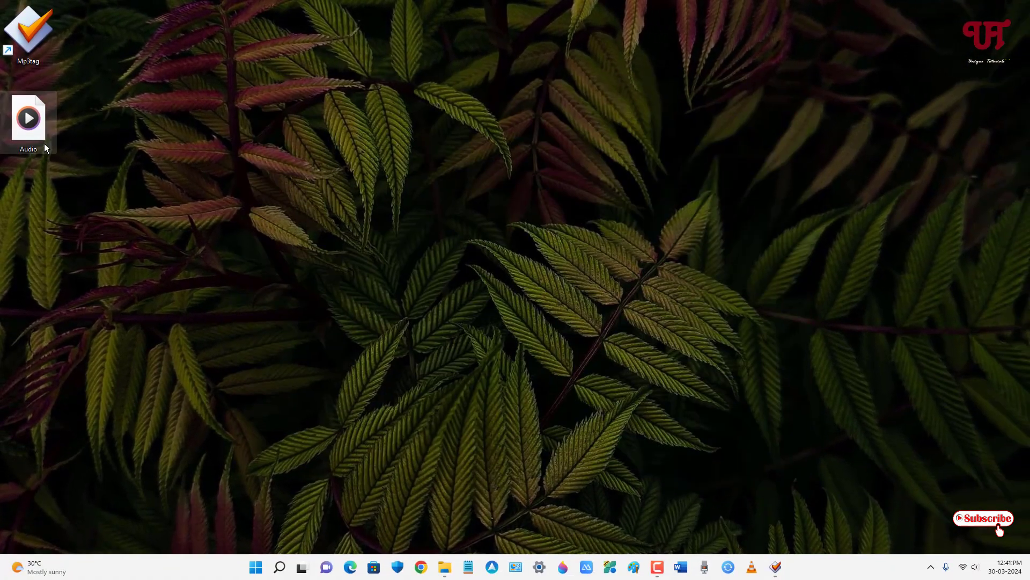
# Step: Play Audio.mp3 in VLC and show its Current Media Information with the saved tags and cover
pyautogui.click(751, 567)
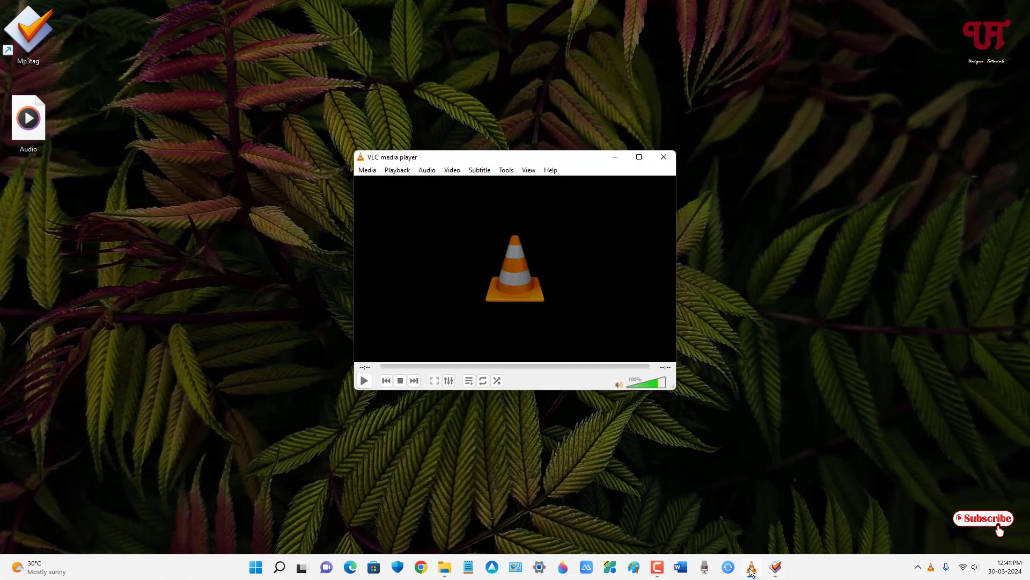
pyautogui.moveTo(28, 119); pyautogui.dragTo(516, 270)
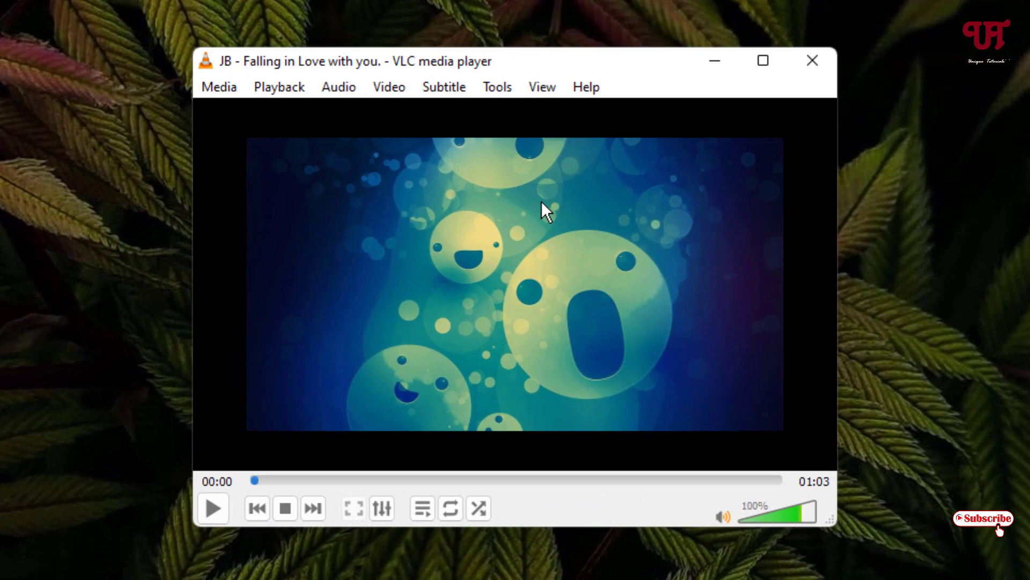
pyautogui.click(498, 87)
pyautogui.click(563, 169)
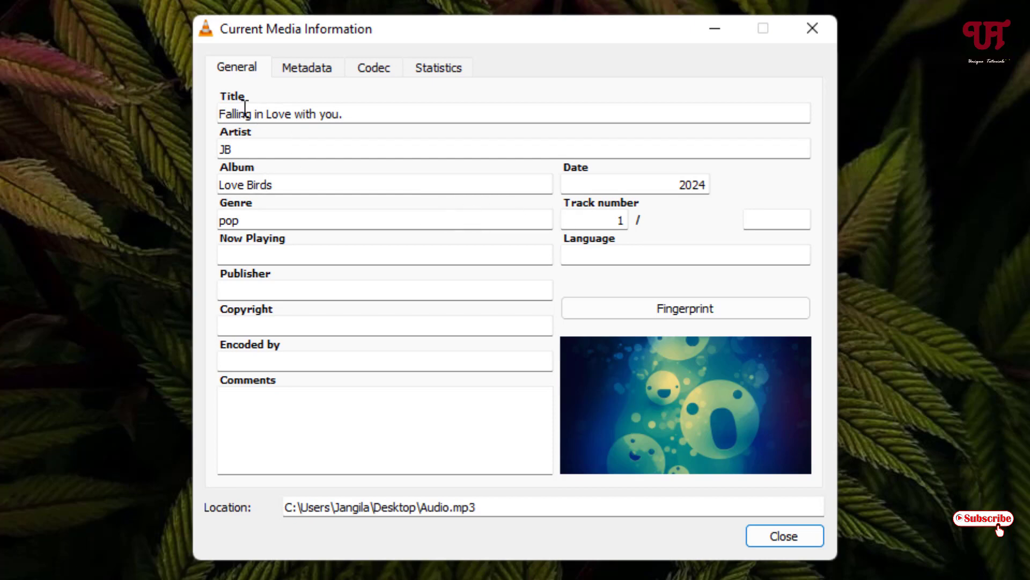
# Step: Close the media information dialog and quit VLC, leaving the desktop showing
pyautogui.click(783, 535)
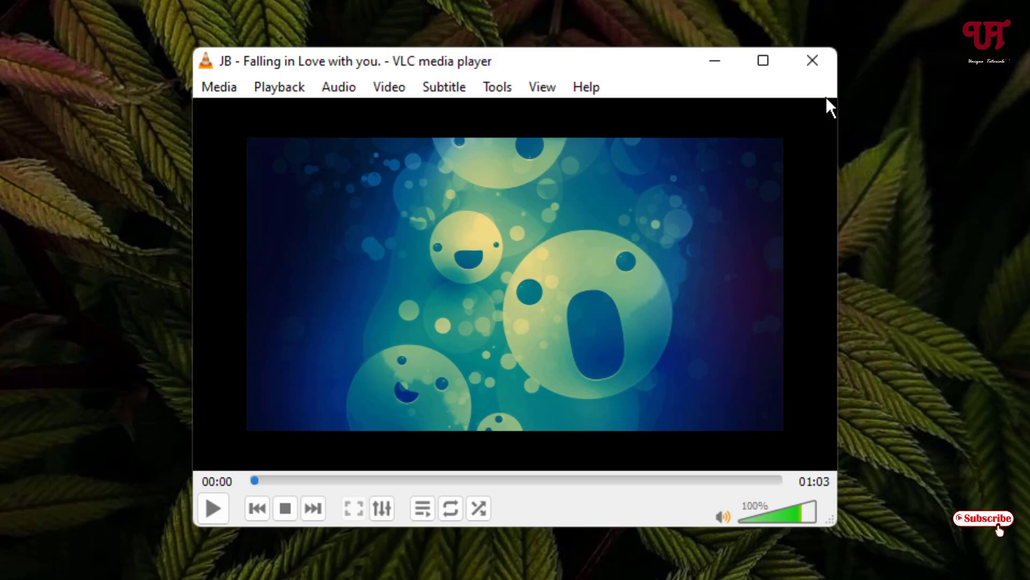
pyautogui.click(813, 61)
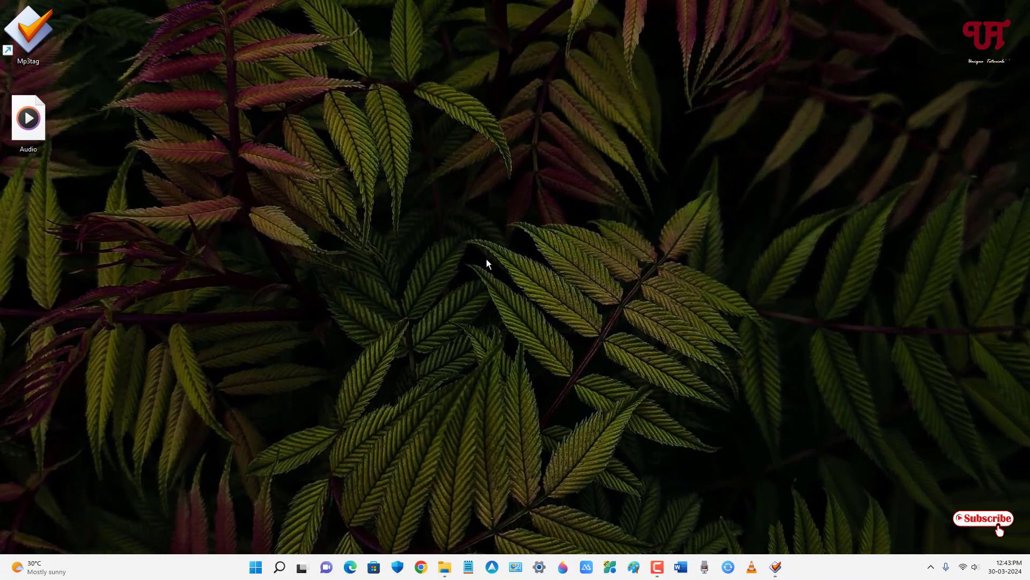